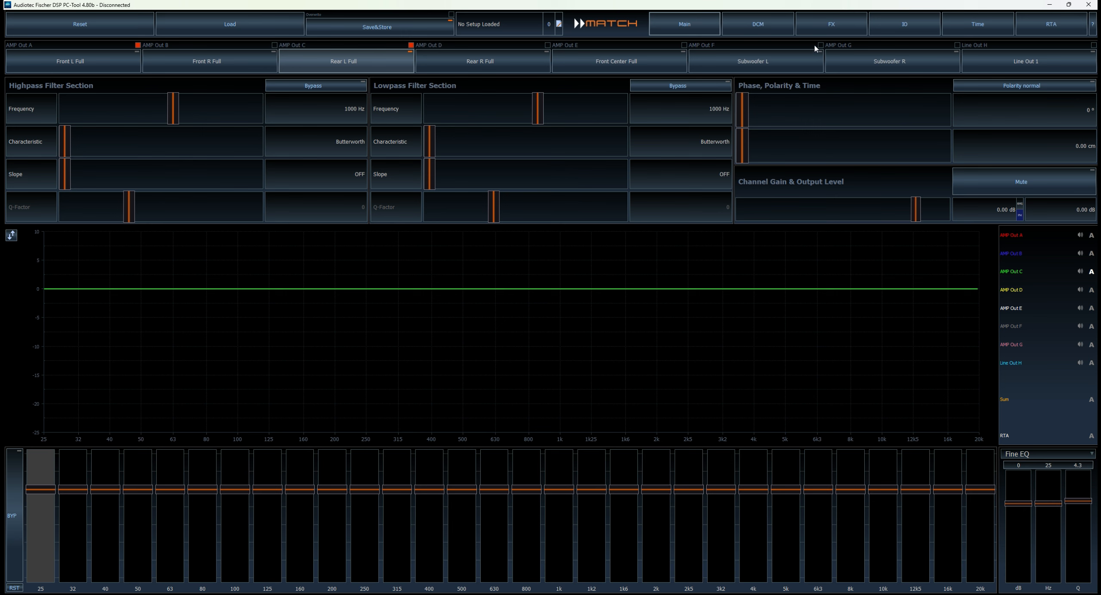
Step: Add the Subwoofer L channel to the linked Front L and Rear L channels and open the real time analyzer
left_click(820, 44)
left_click(1044, 27)
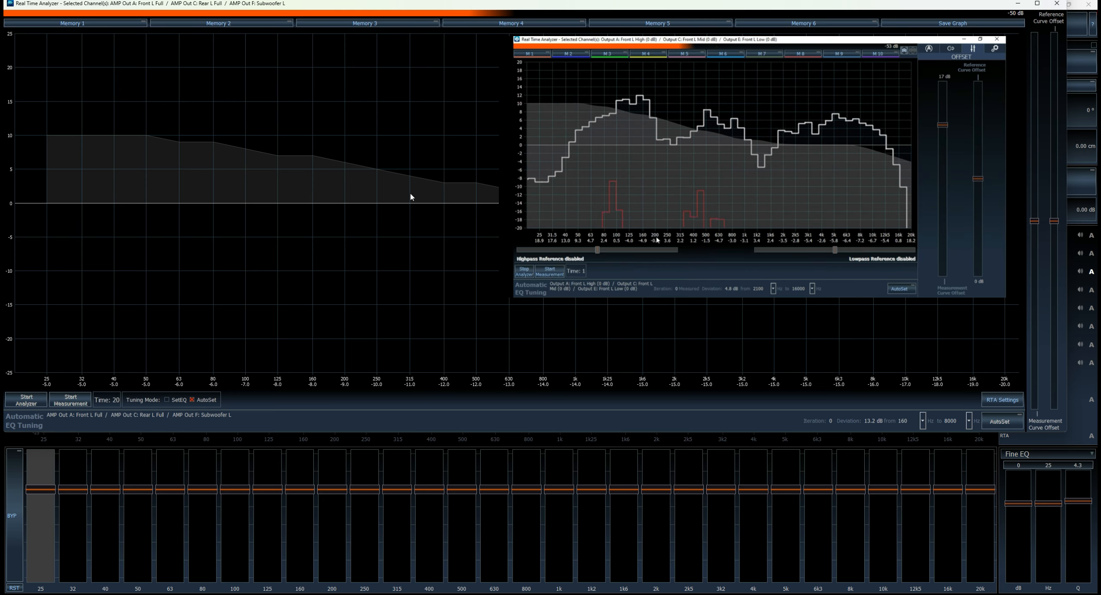
Step: Try different measurement and reference curve offsets, leaving the low-frequency end of the reference curve at about 12 dB
mouse_move(1039, 222)
left_mouse_down()
mouse_move(1038, 203)
mouse_move(1038, 231)
left_mouse_up()
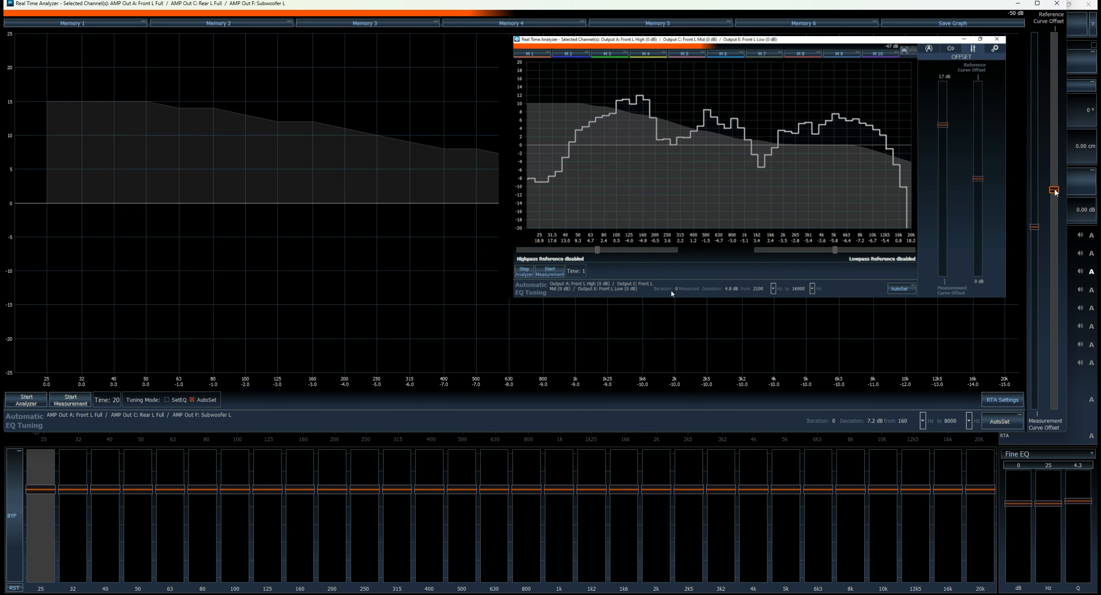
mouse_move(1058, 223)
left_mouse_down()
mouse_move(1057, 190)
mouse_move(1058, 237)
mouse_move(1059, 218)
left_mouse_up()
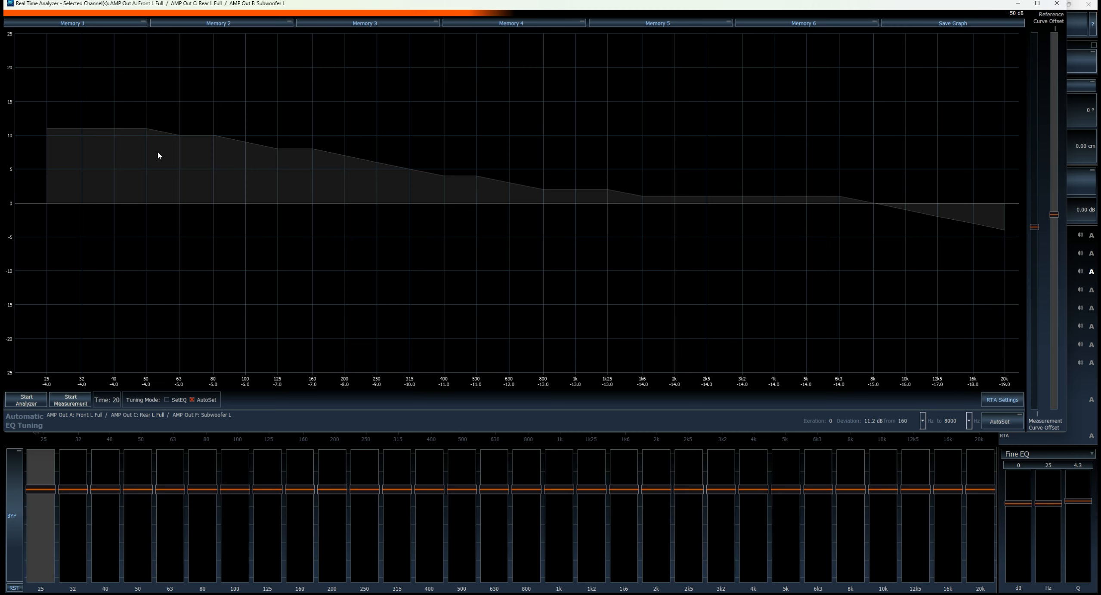
left_click_drag(1054, 214, 1054, 221)
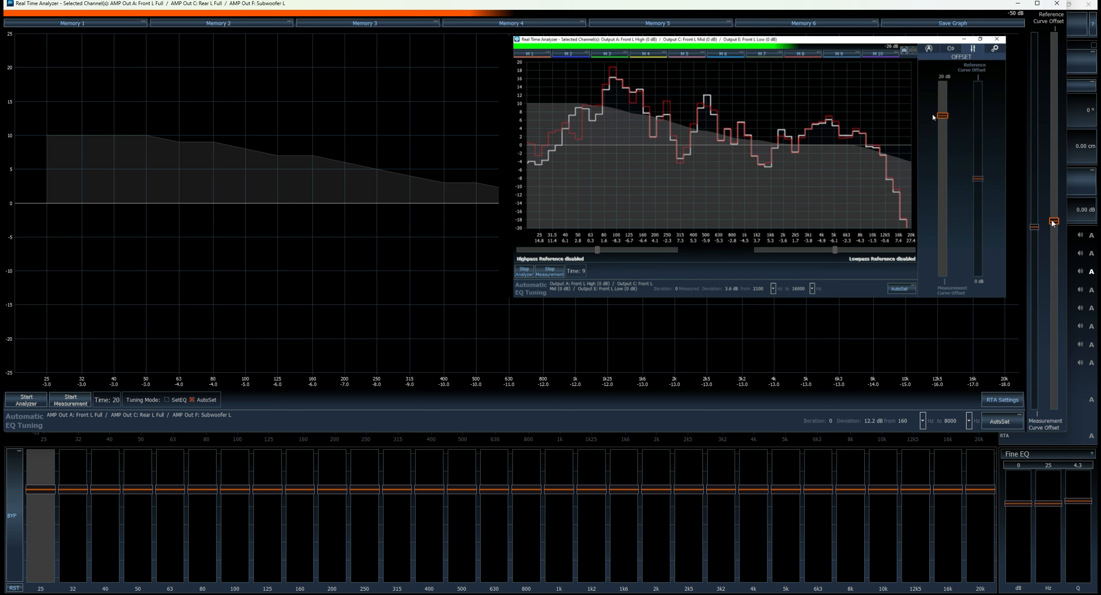
mouse_move(1054, 221)
left_mouse_down()
mouse_move(1053, 235)
mouse_move(1036, 212)
mouse_move(1034, 235)
mouse_move(1055, 222)
mouse_move(1054, 236)
left_mouse_up()
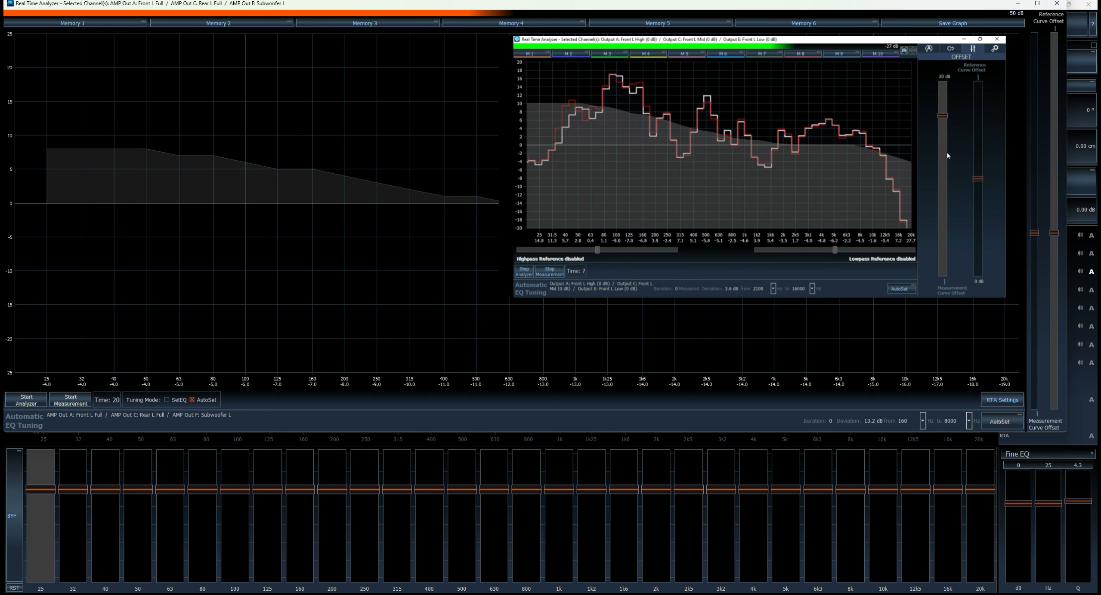
left_click_drag(1035, 234, 1054, 209)
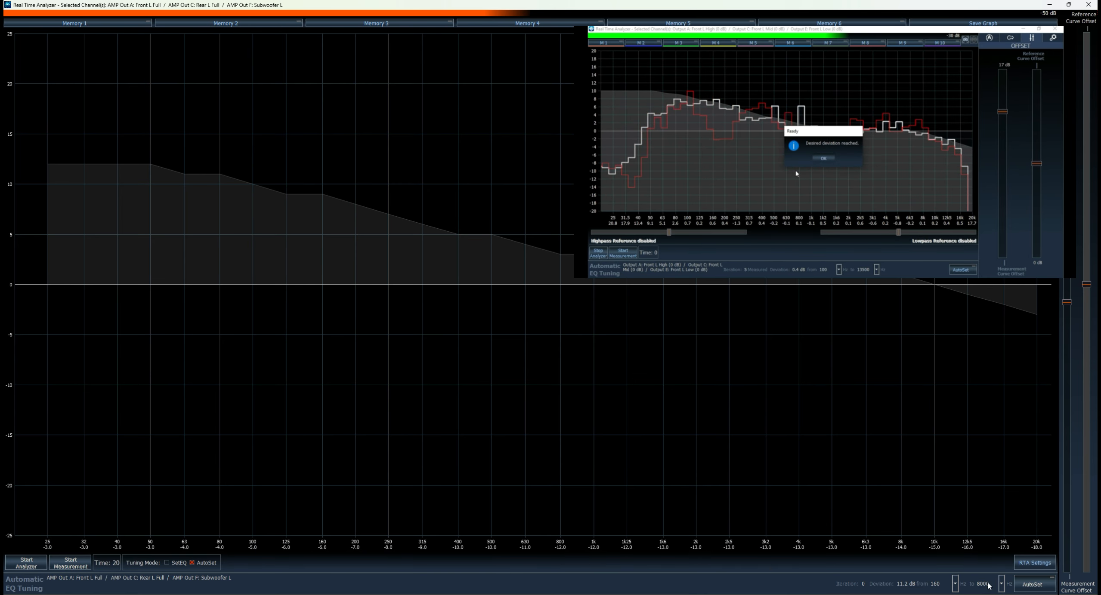
Step: Review the analyzer's RTA settings, including AutoSet configuration, graph and reference curve options, and close the analyzer
left_click(1024, 563)
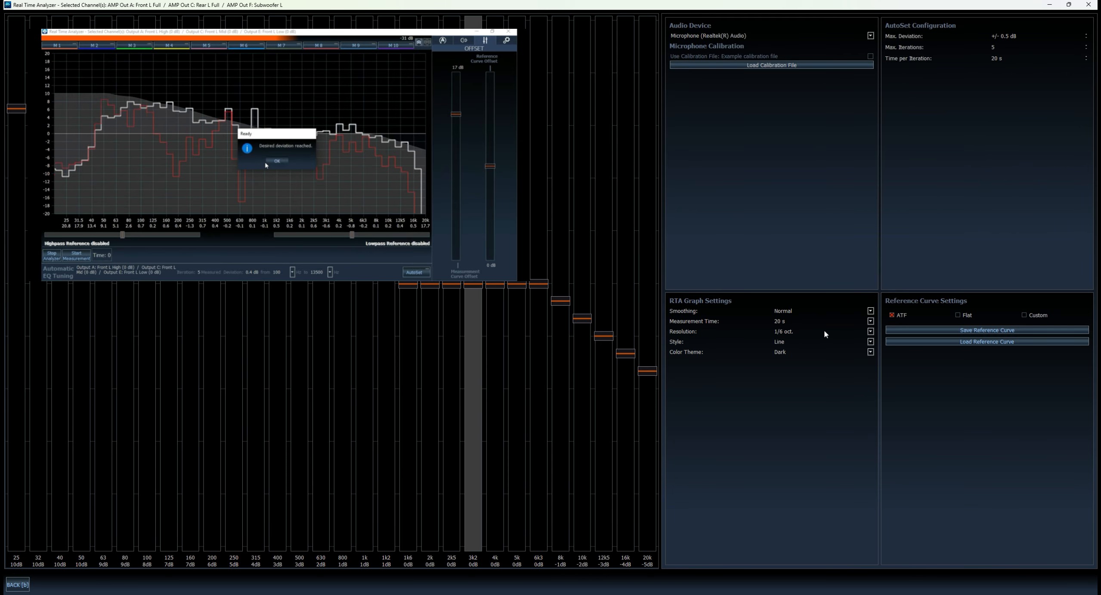
key("b")
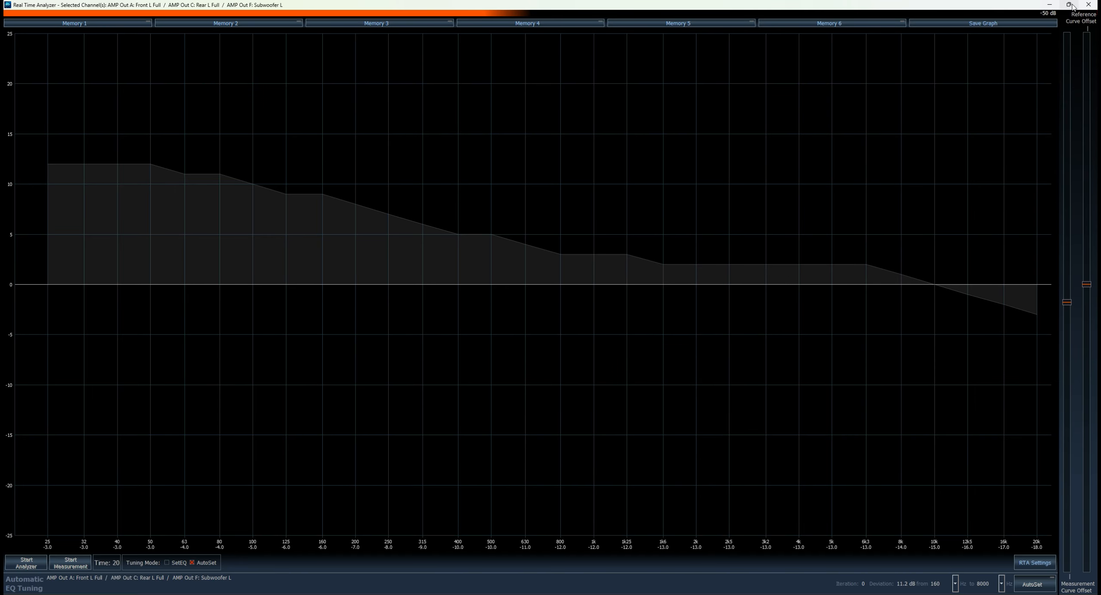
left_click(1086, 5)
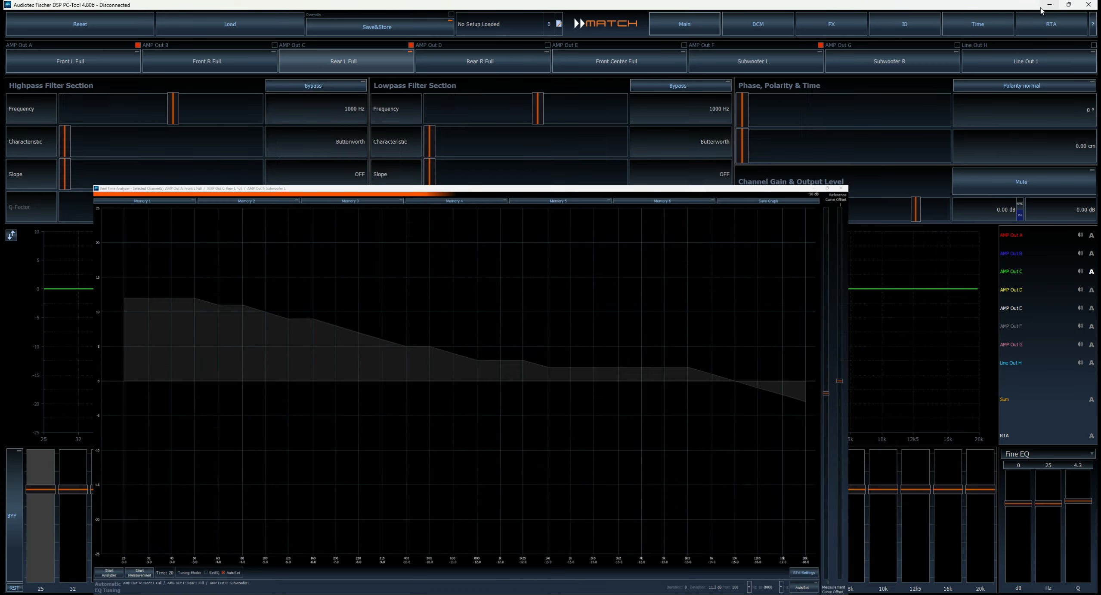
Step: Link the Front R Full, Rear R Full and Front Center Full channels and view them in the real time analyzer
left_click(122, 62)
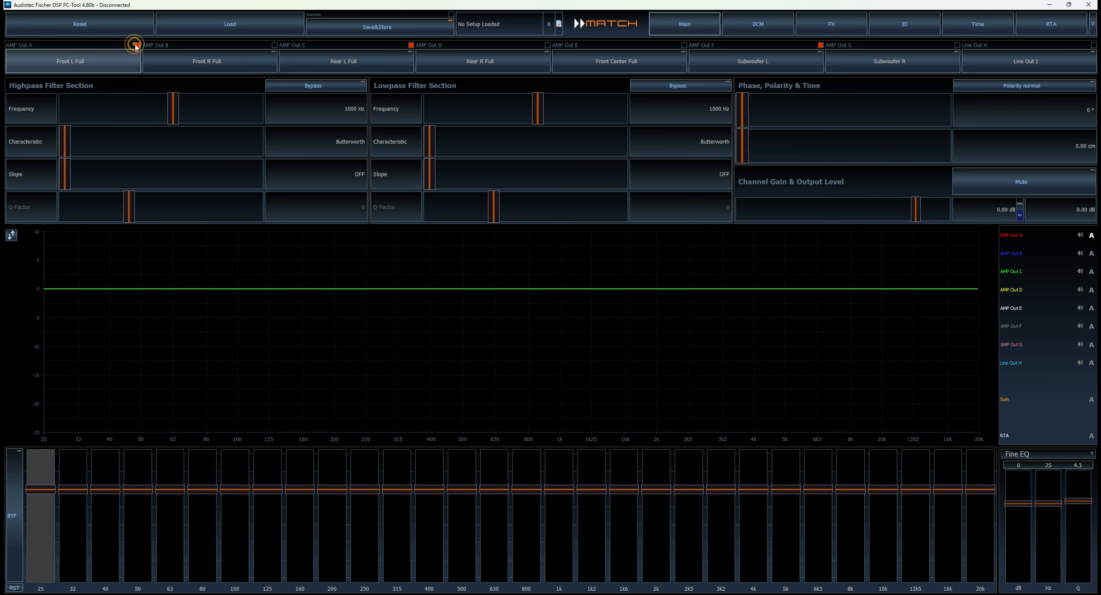
left_click(186, 64)
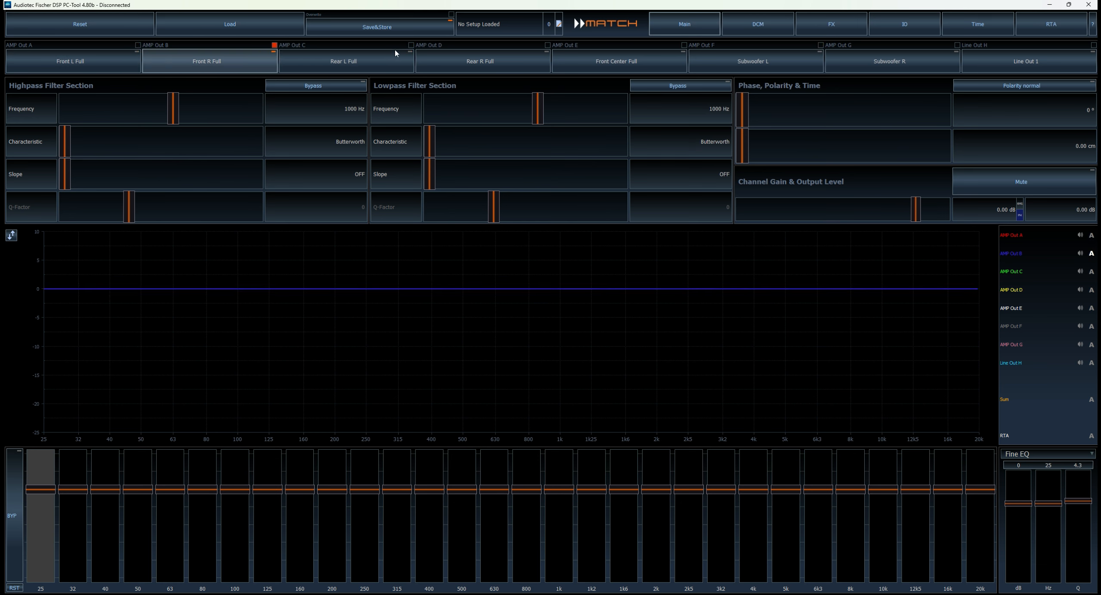
left_click(528, 66)
left_click(274, 45)
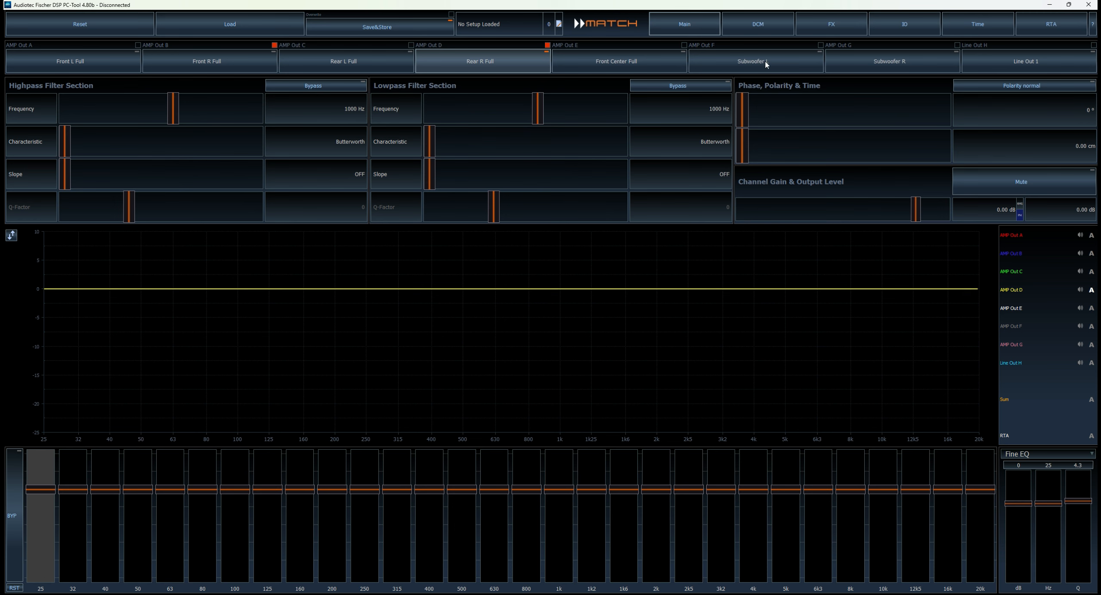
left_click(949, 55)
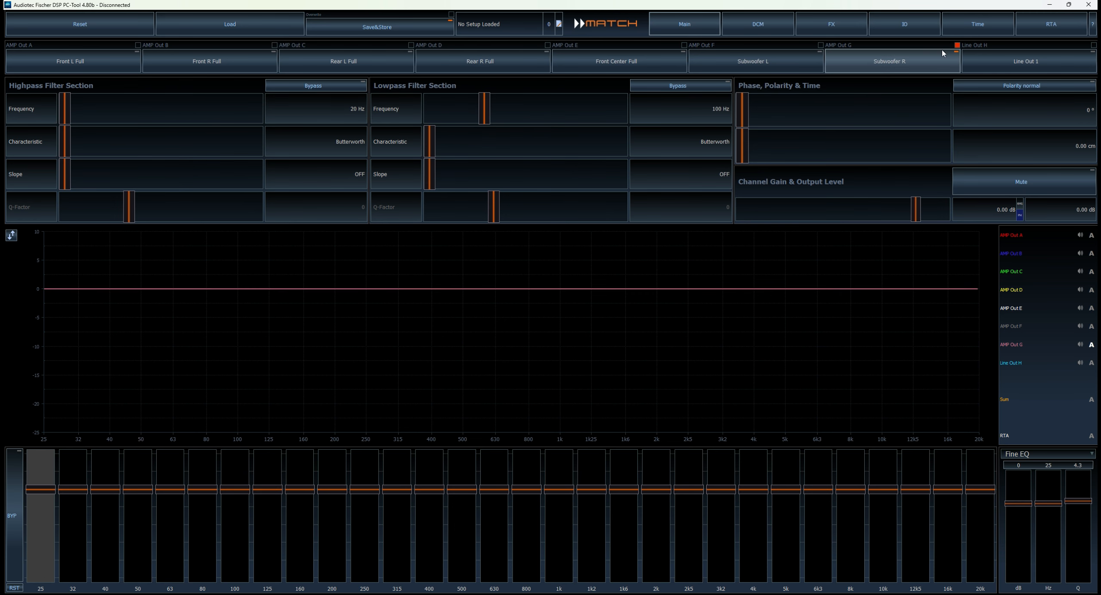
left_click(533, 59)
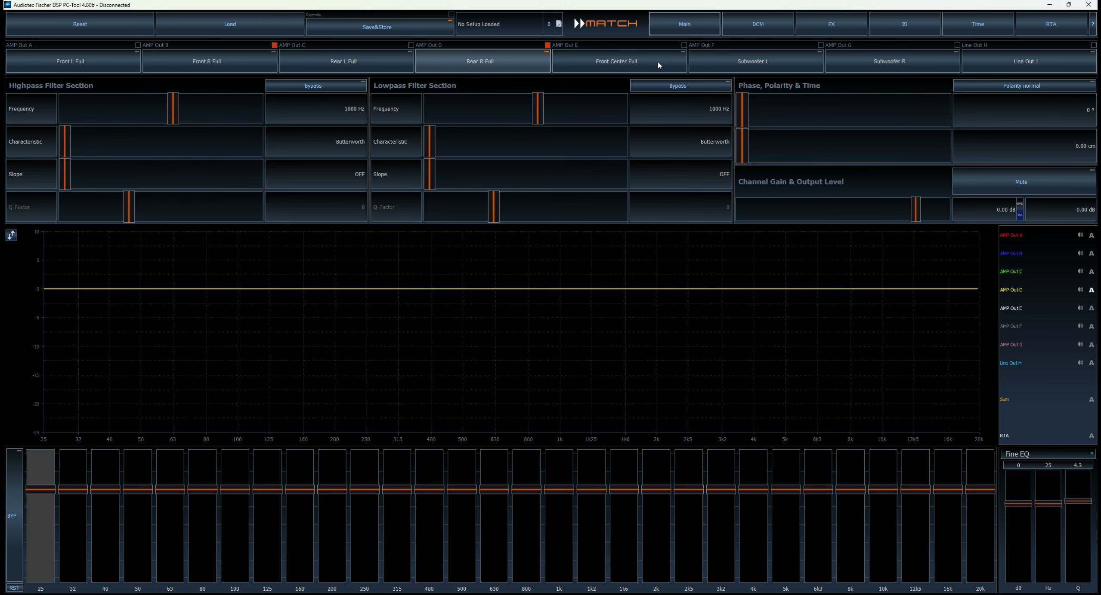
left_click(683, 46)
left_click(1055, 26)
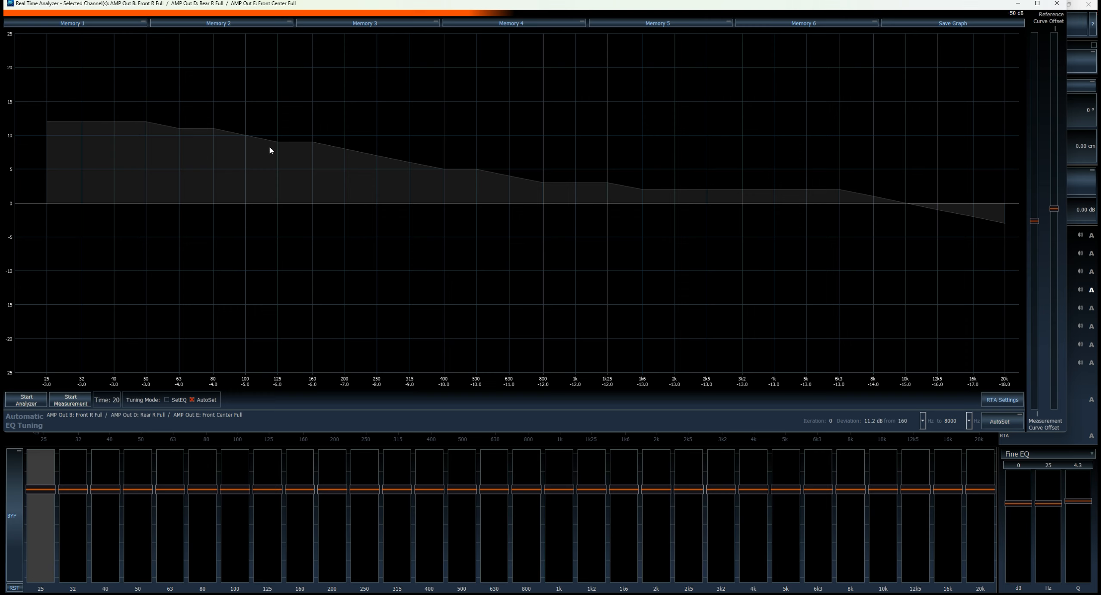
left_click(1017, 4)
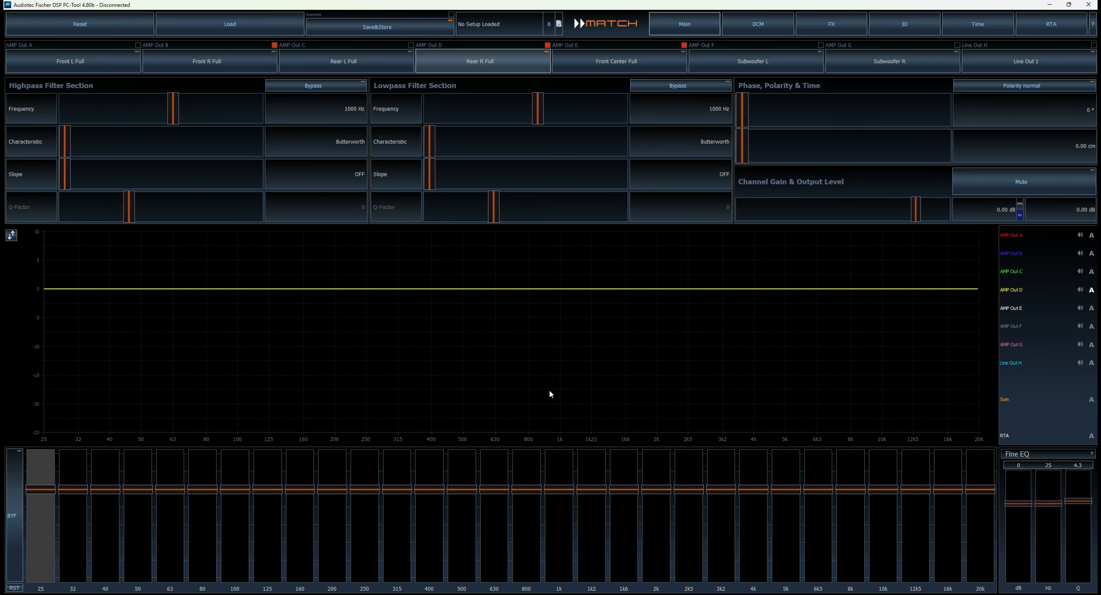
left_click(1050, 26)
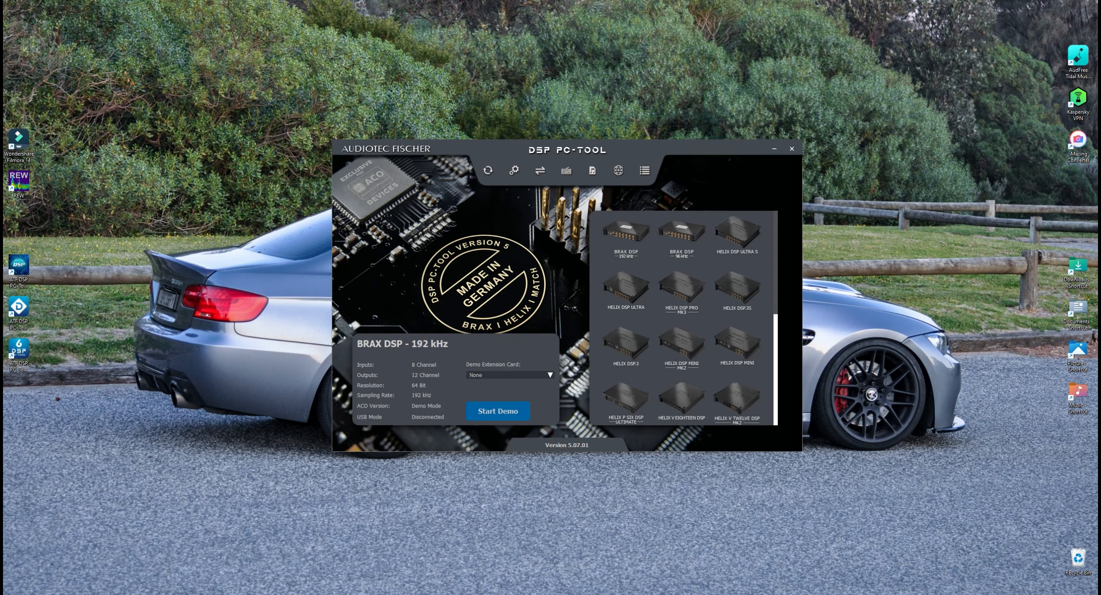
Step: In DSP PC-Tool version 5, start a HELIX DSP ULTRA demo with the HEC BT HD extension card and load the DEMO MODE preset
scroll(681, 318, "down", 5)
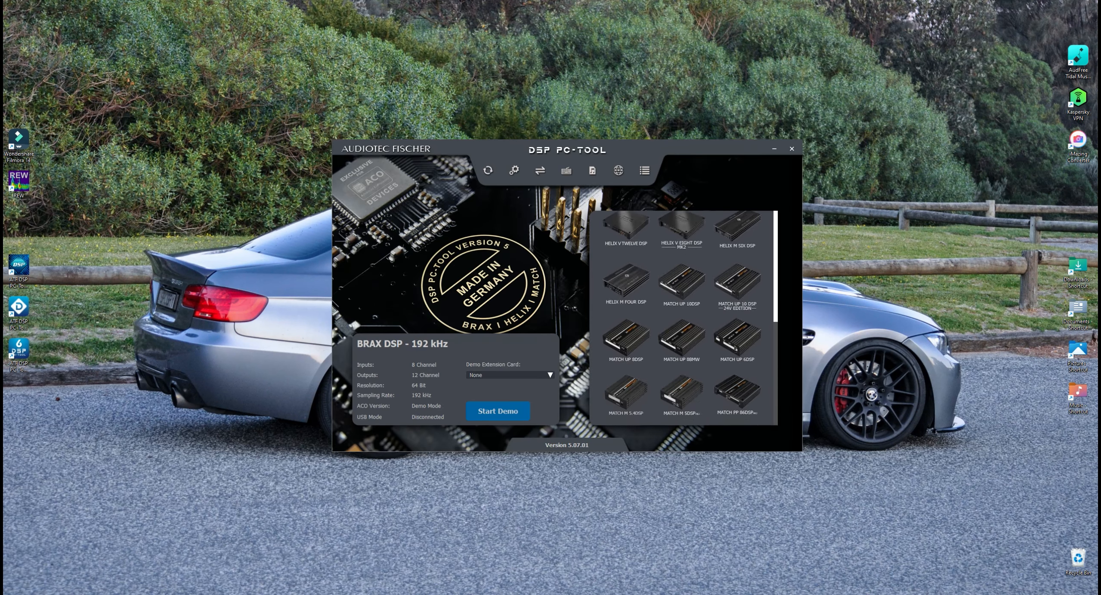
scroll(681, 318, "down", 5)
scroll(681, 318, "down", 3)
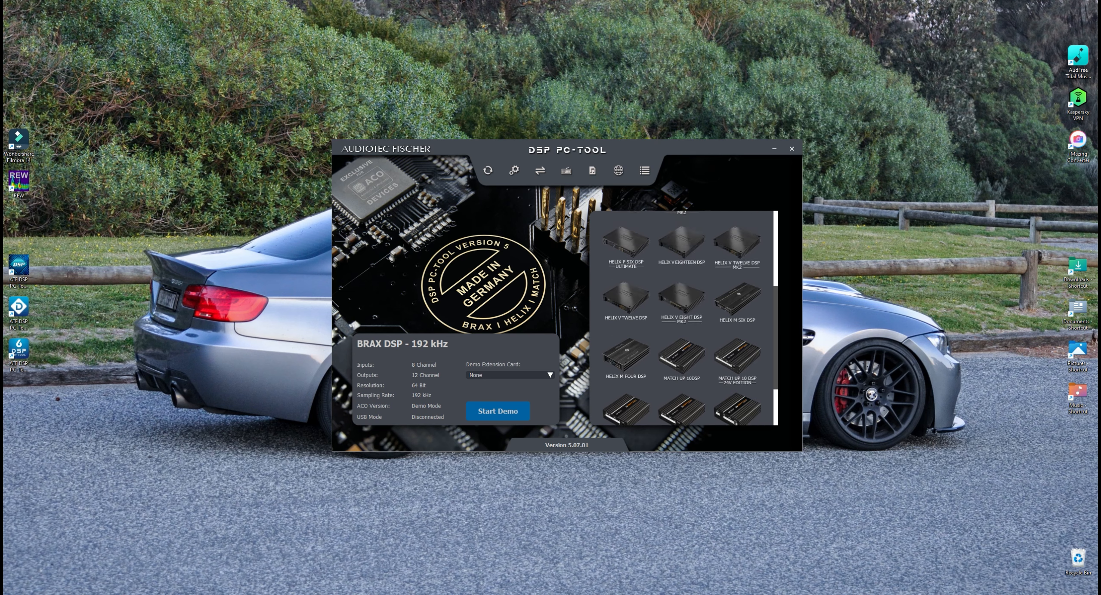
scroll(681, 318, "up", 3)
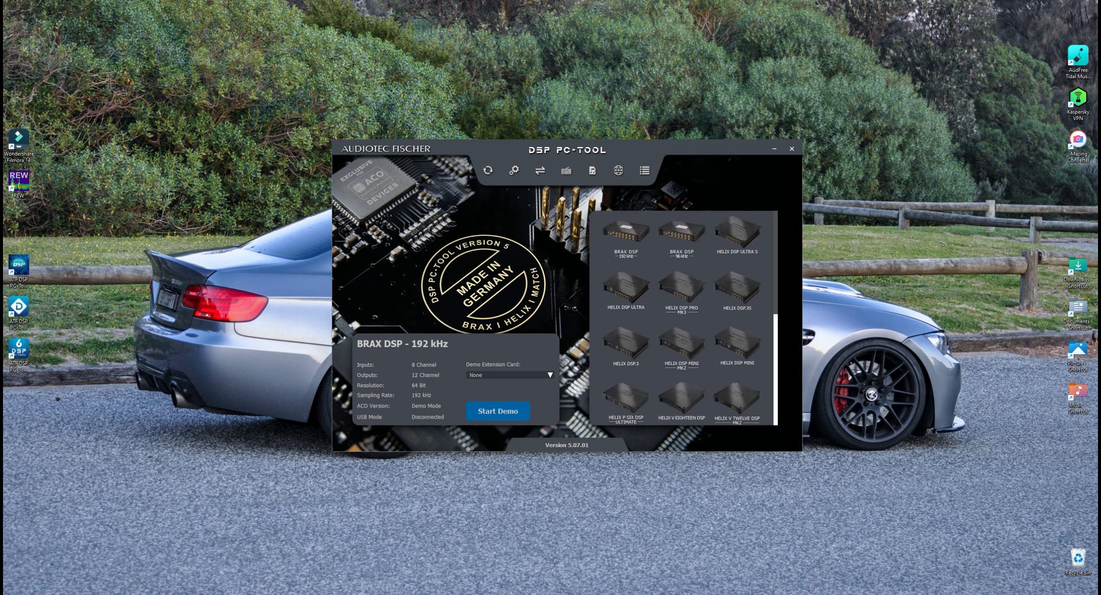
left_click(625, 287)
left_click(510, 375)
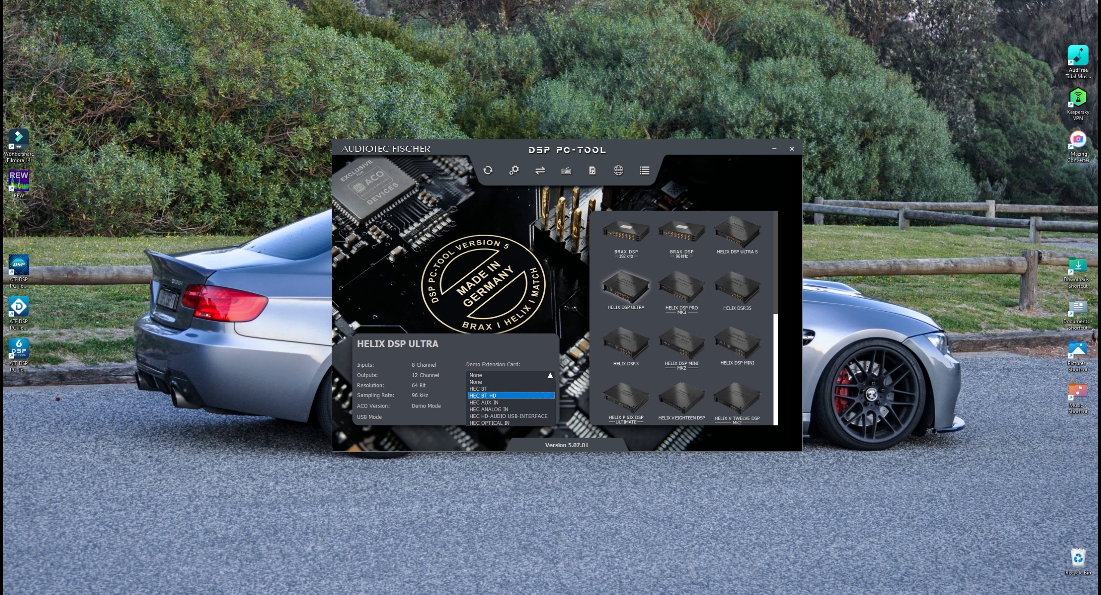
left_click(509, 395)
left_click(498, 412)
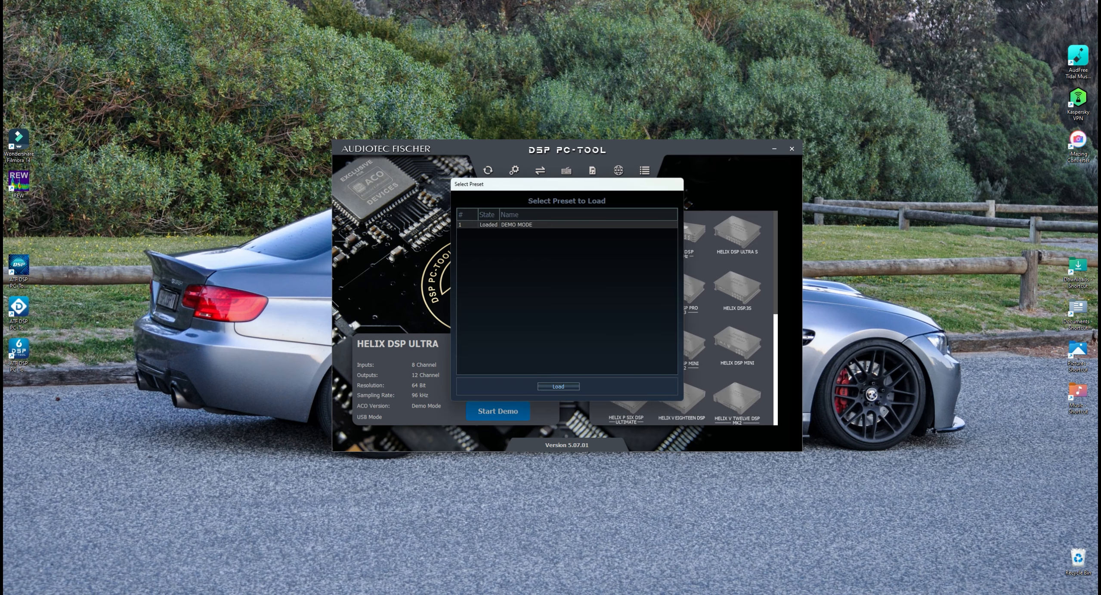
left_click(557, 386)
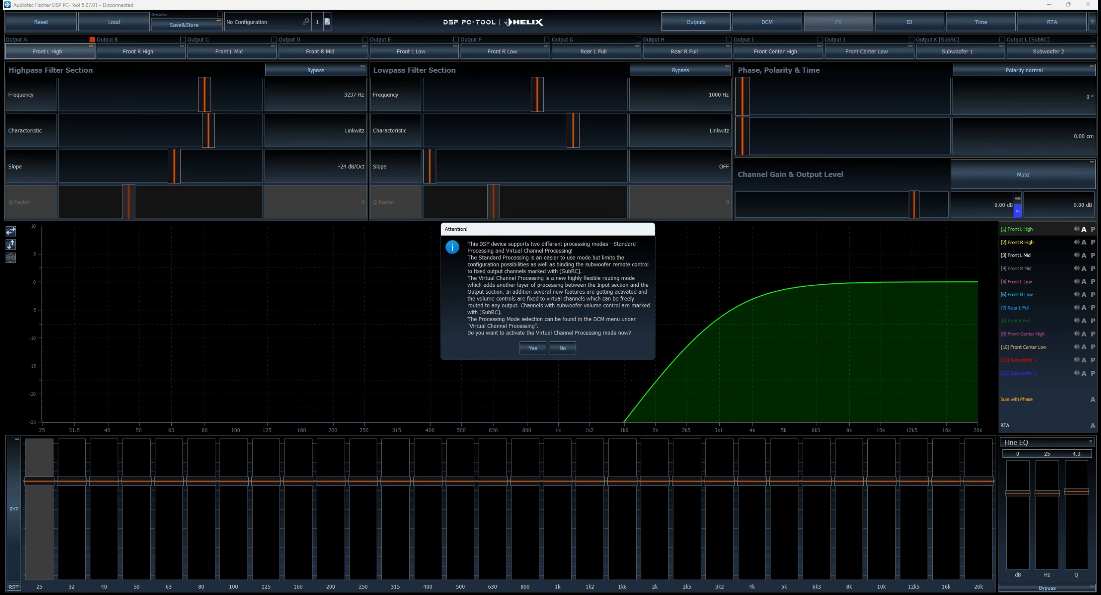
Step: Activate Virtual Channel Processing and open the real time analyzer for the Front L High output in a maximized window
left_click(532, 346)
left_click(815, 273)
left_click(517, 314)
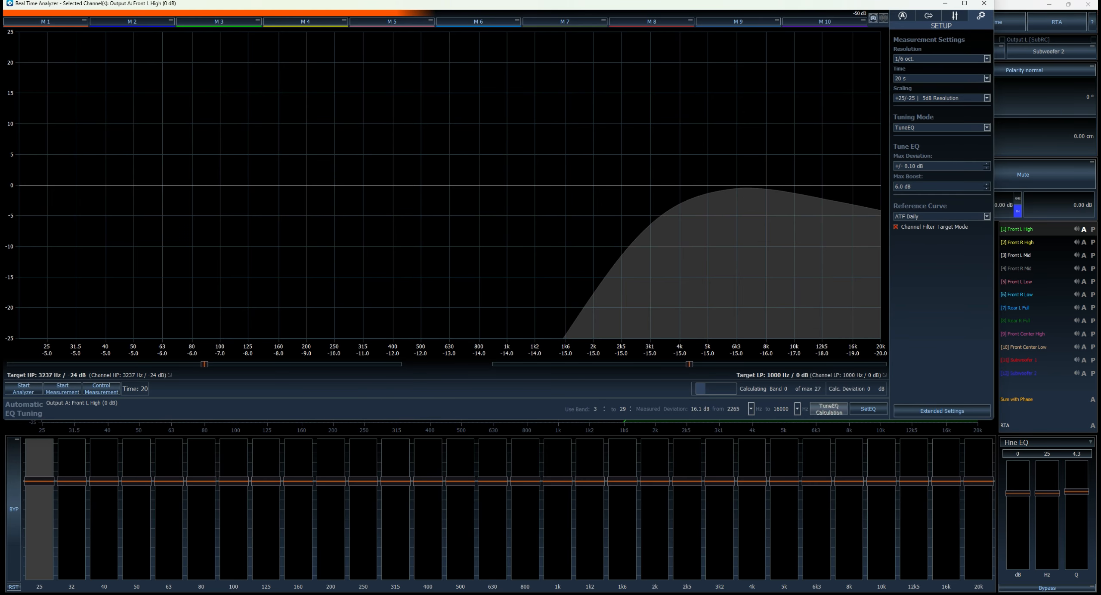
left_click(963, 4)
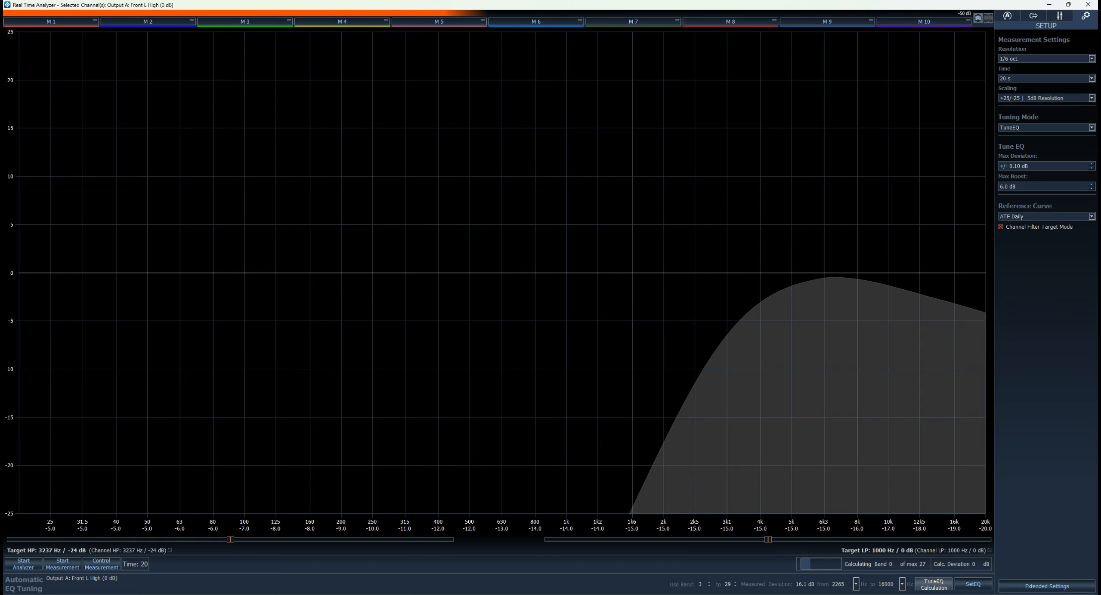
Step: Examine the analyzer's automation, channel selection and offset settings
left_click(1006, 16)
left_click(1033, 16)
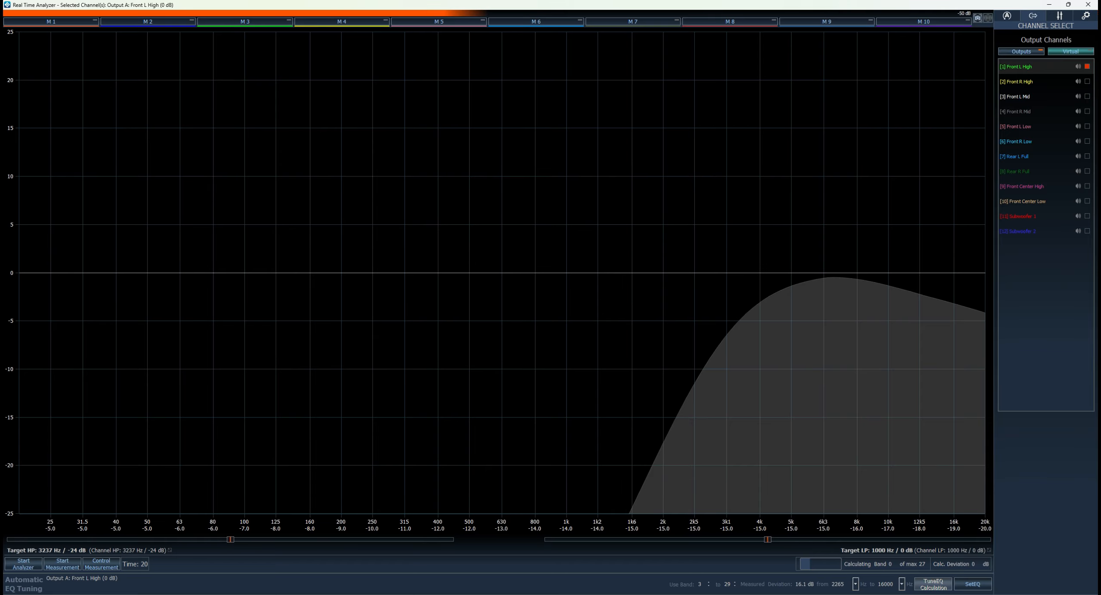
left_click(1059, 15)
left_click(1007, 15)
left_click(1032, 16)
Step: Set the reference curve to ATF SQ in the analyzer's automation settings
left_click(1006, 16)
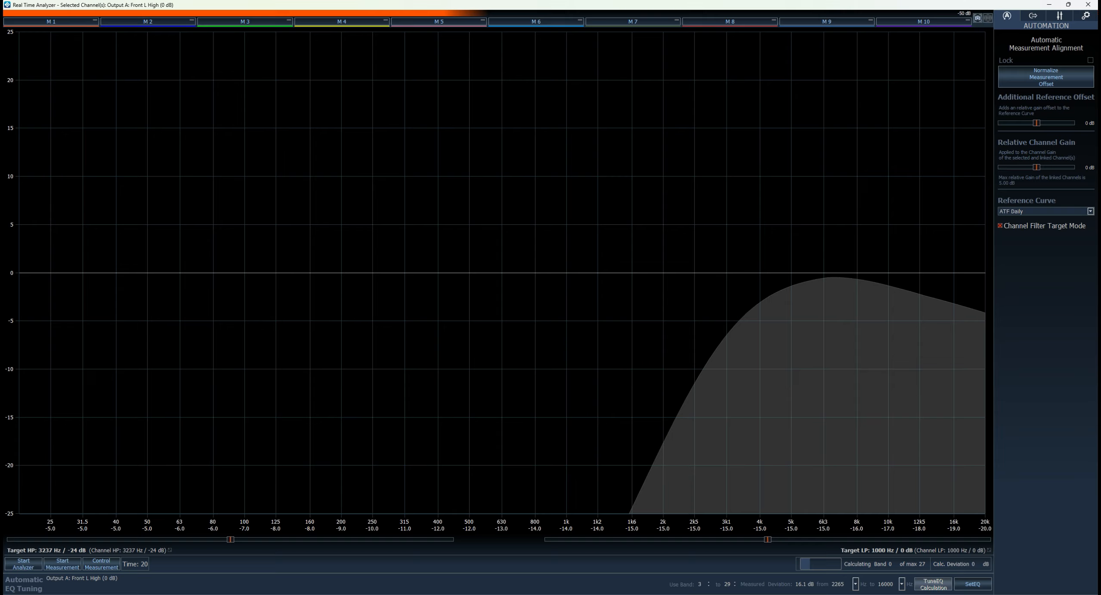
left_click(1045, 211)
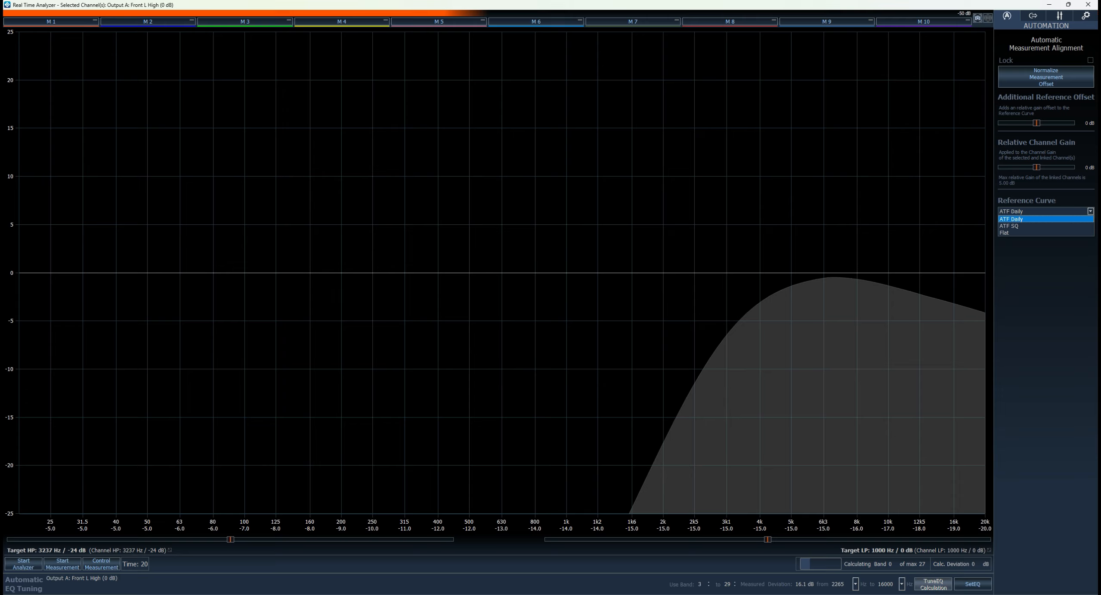
left_click(1045, 226)
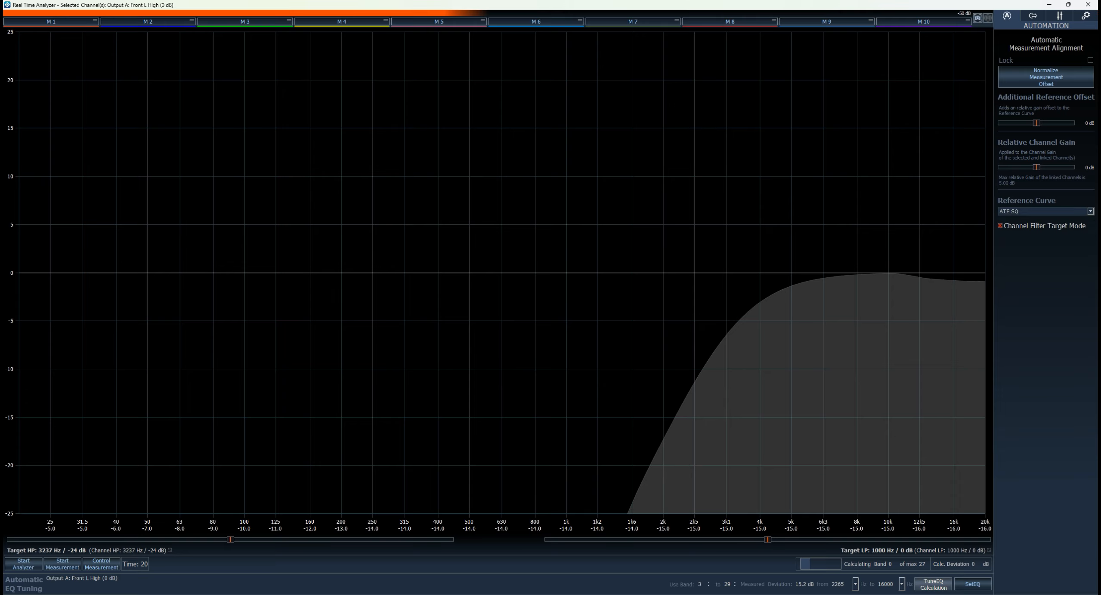
left_click(1045, 212)
left_click(1045, 212)
Step: Compare the reference curve with Channel Filter Target Mode on and off, leaving the mode disabled
left_click(999, 226)
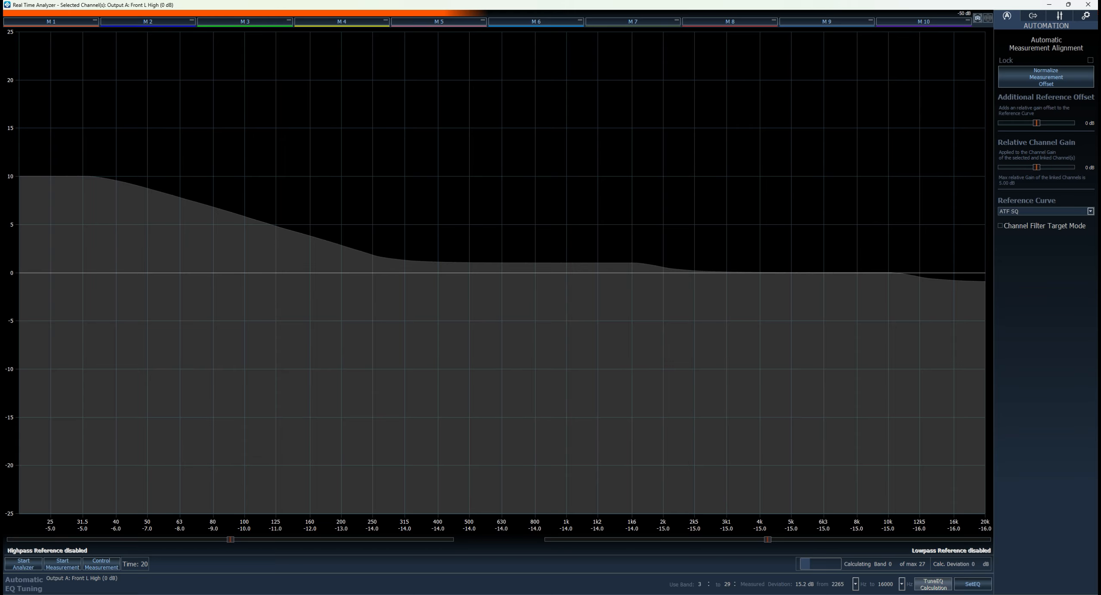
left_click(999, 225)
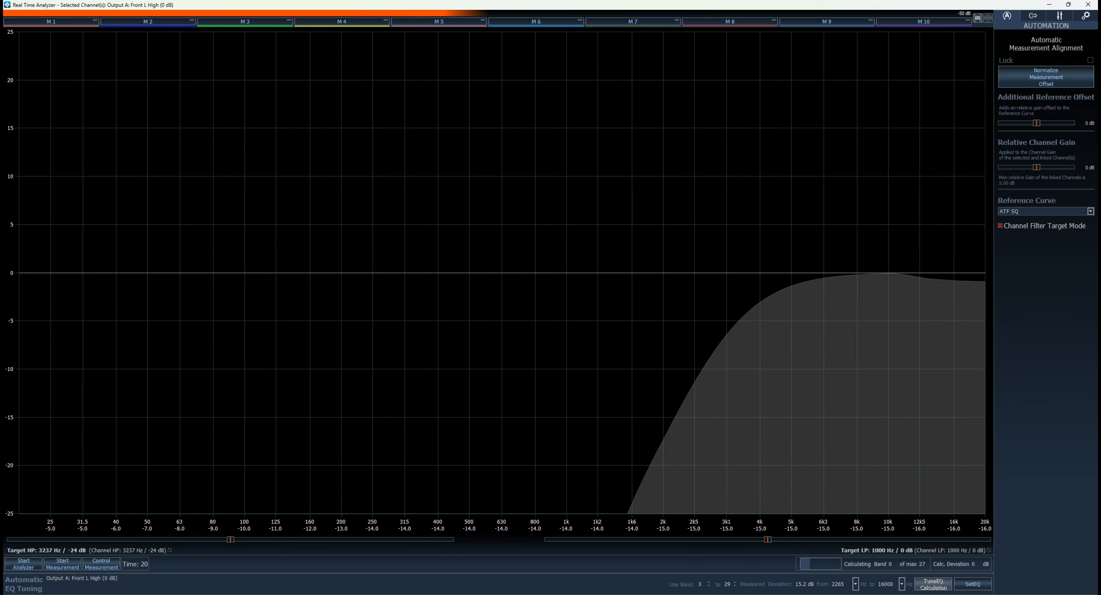
left_click(999, 226)
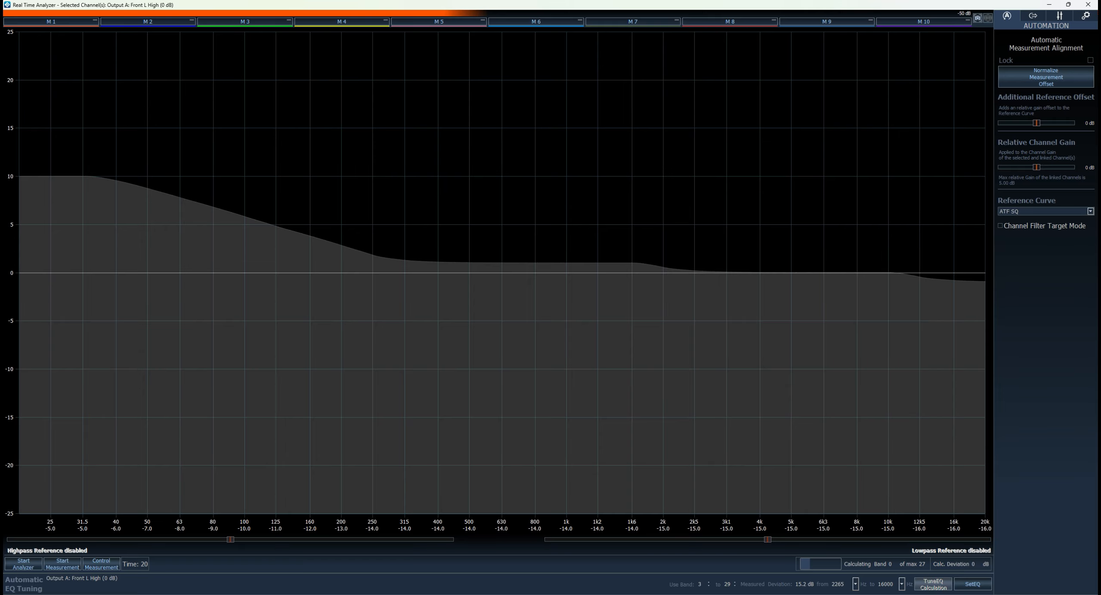
left_click(999, 226)
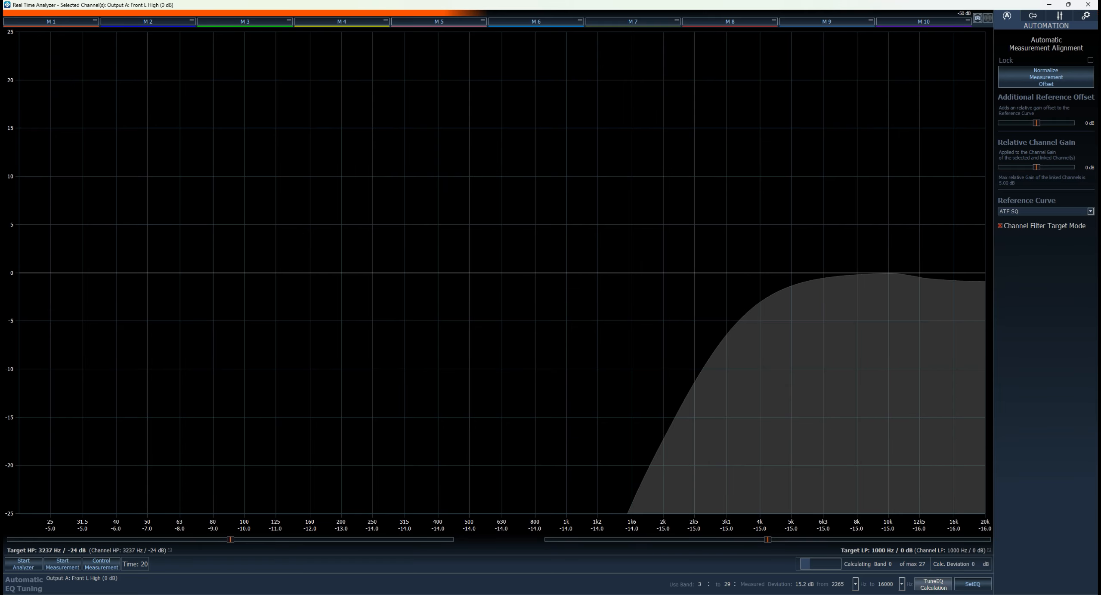
left_click(1000, 226)
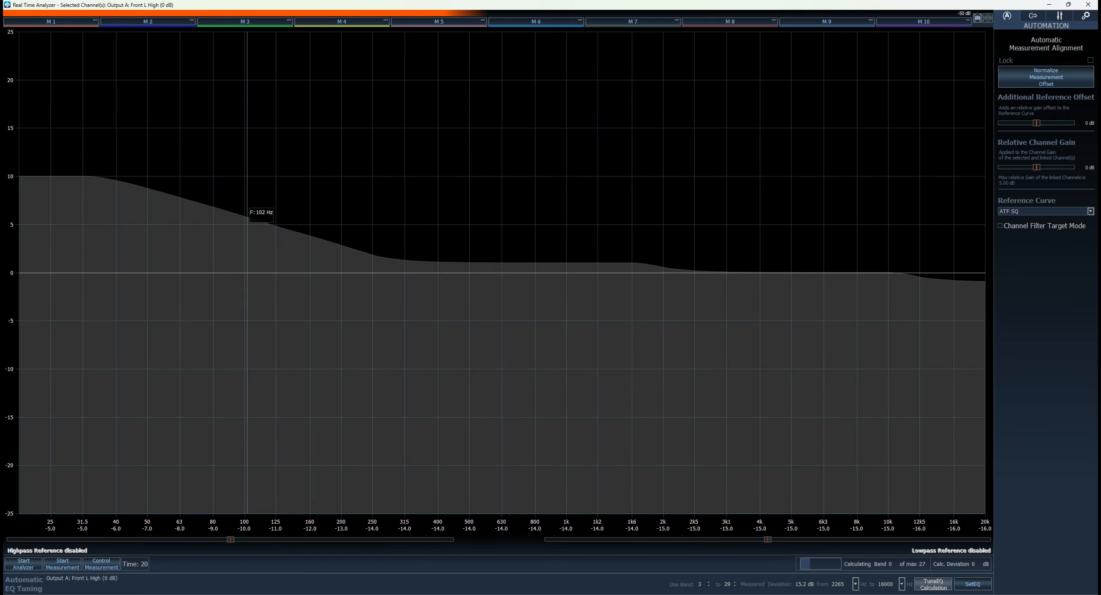